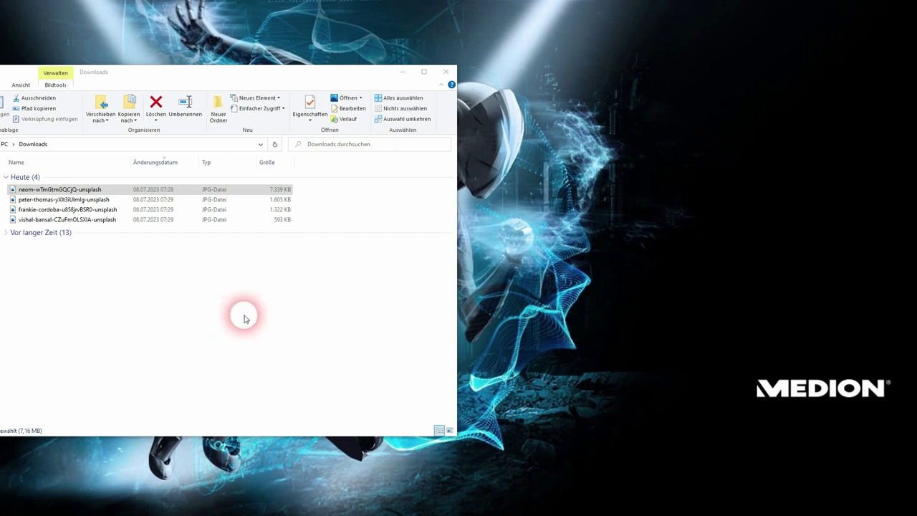
# Open neom-wTmGtmGQCjQ-unsplash from the Downloads folder in GIMP
pyautogui.click(65, 210)
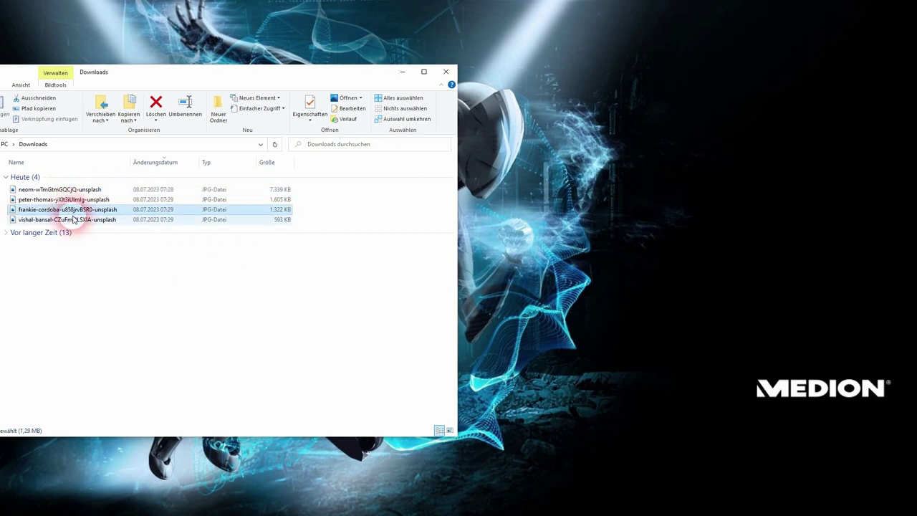
pyautogui.click(70, 199)
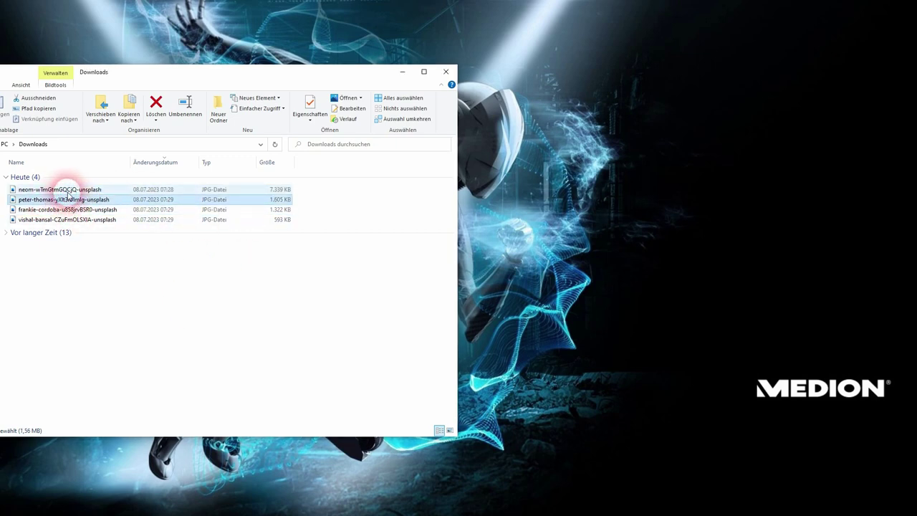
pyautogui.rightClick(68, 190)
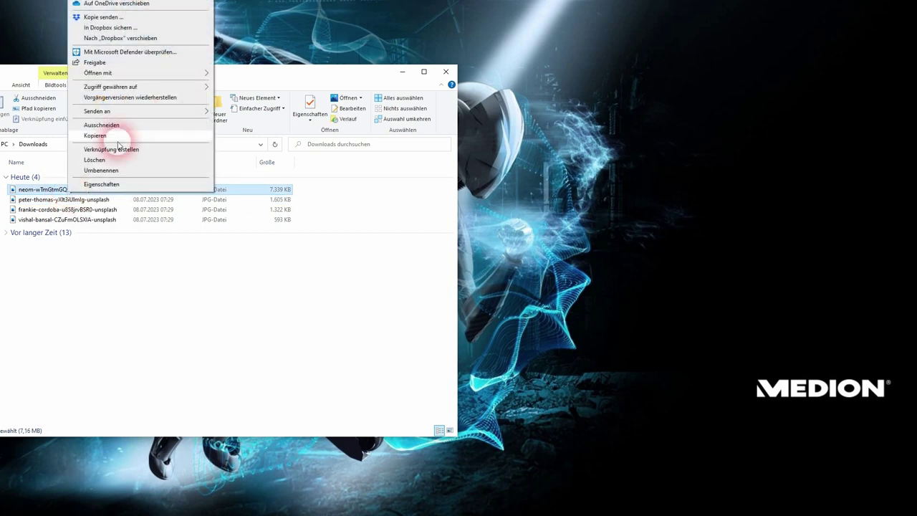
pyautogui.moveTo(167, 77)
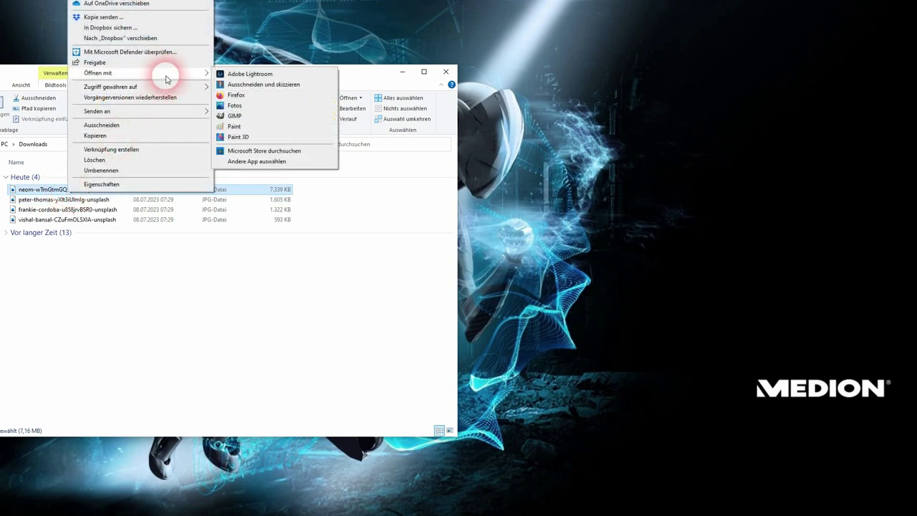
pyautogui.click(281, 115)
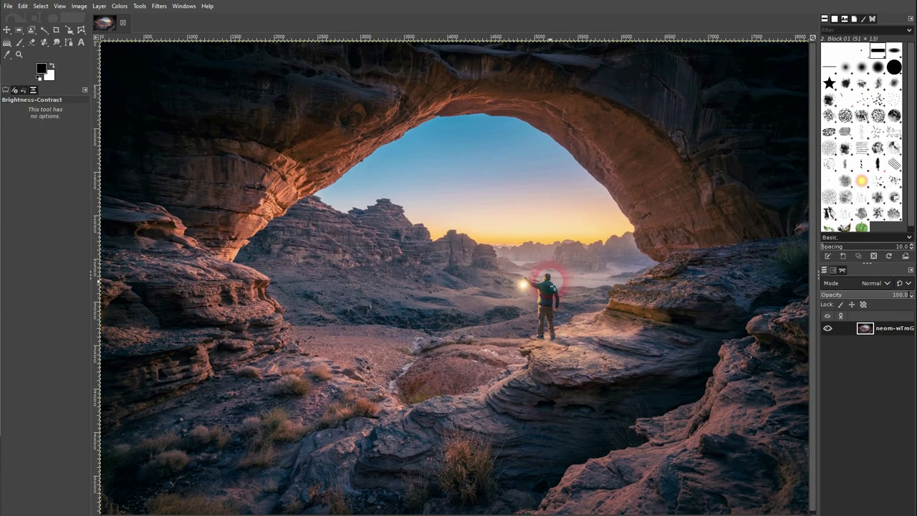
pyautogui.scroll(-4, 524, 276)
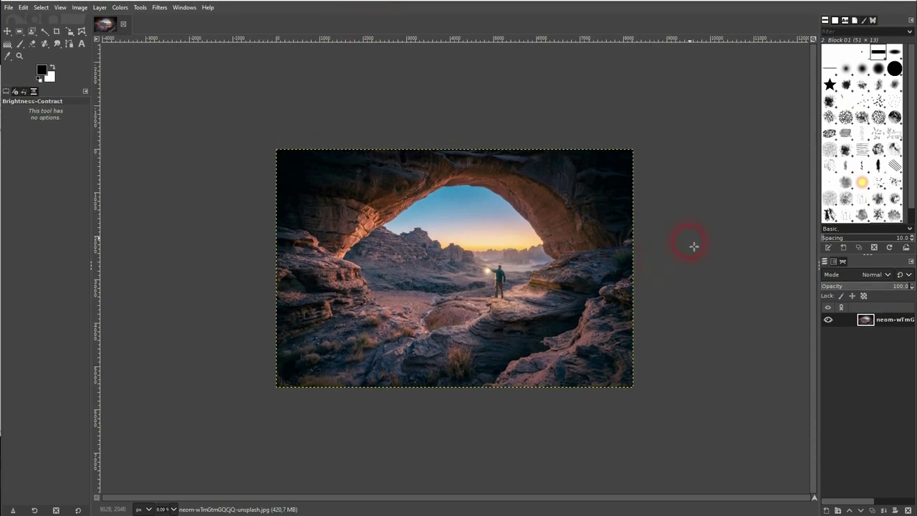
# Close the open image and load the waterfall JPG, listed second in the Downloads folder, into GIMP
pyautogui.click(7, 9)
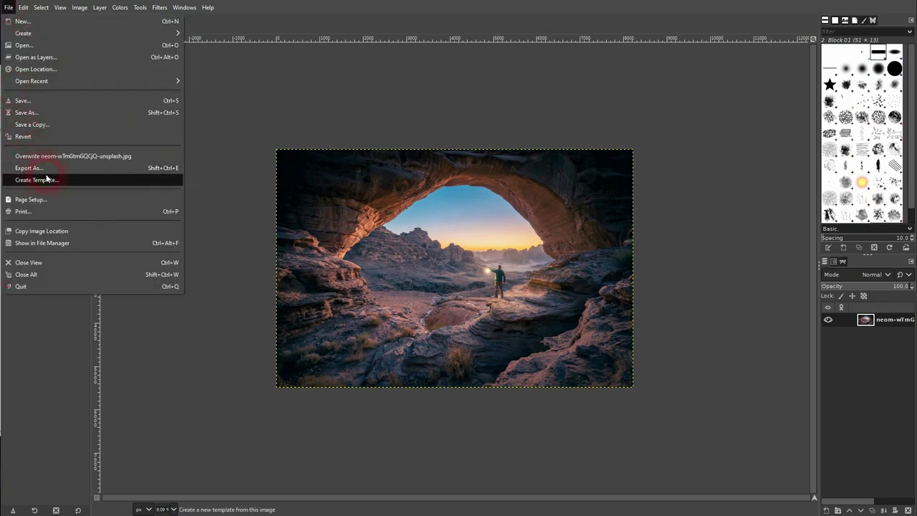
pyautogui.click(78, 279)
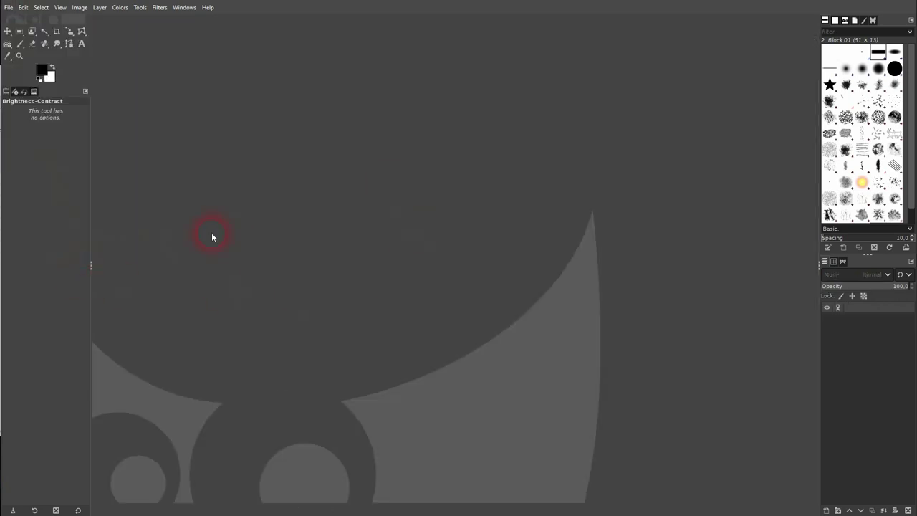
pyautogui.click(1, 75)
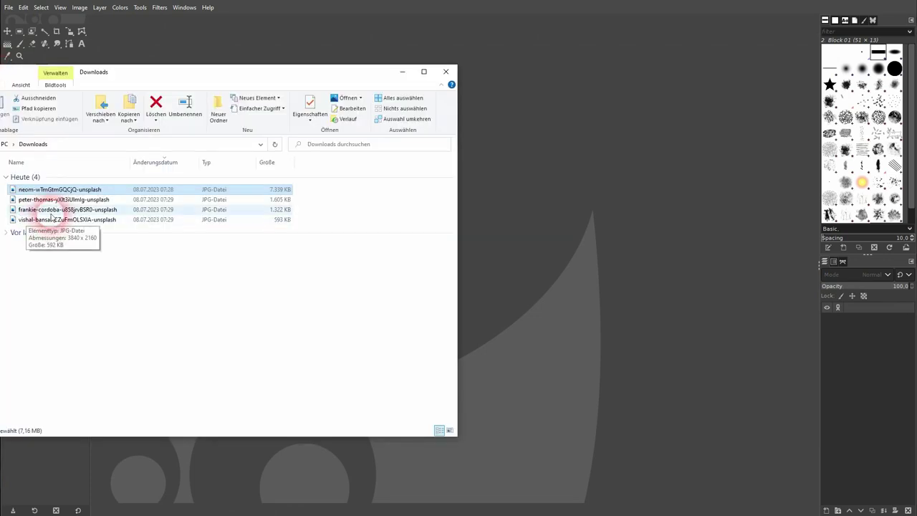
pyautogui.moveTo(44, 200); pyautogui.dragTo(534, 316)
pyautogui.moveTo(633, 297); pyautogui.dragTo(633, 295)
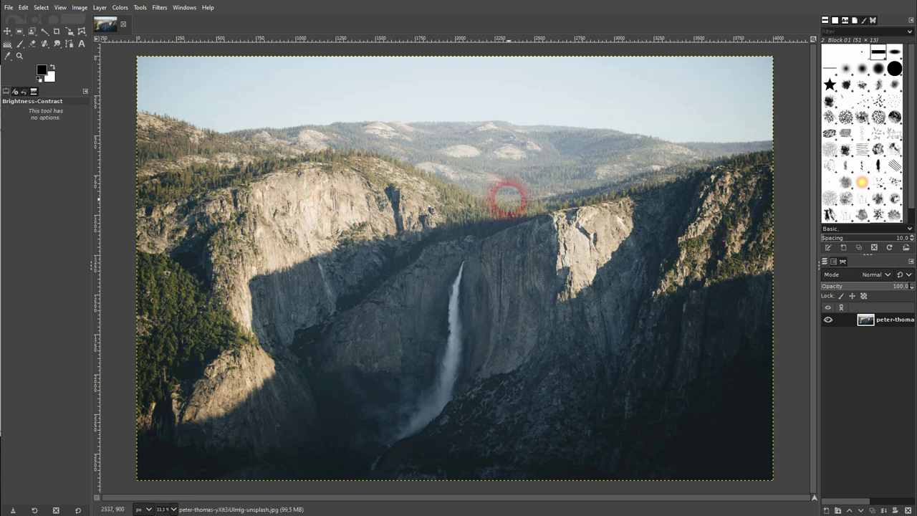
pyautogui.scroll(-1, 510, 202)
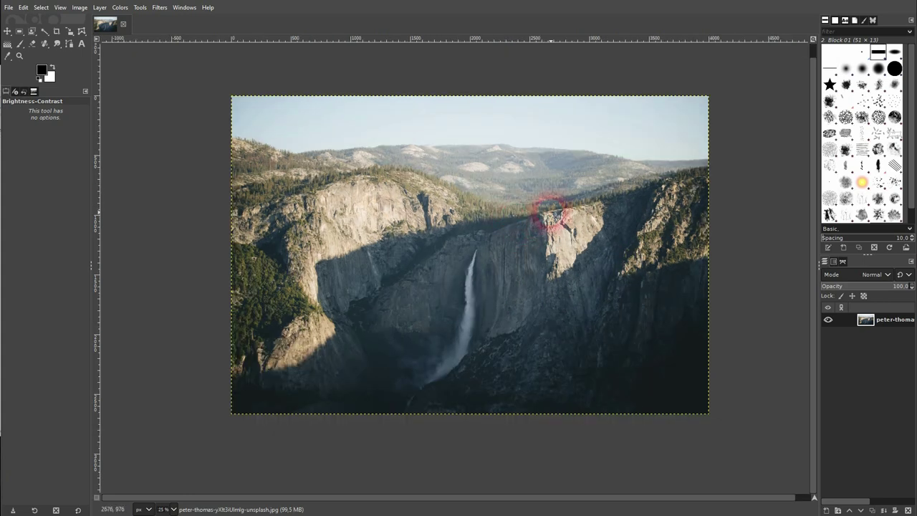
# Close the waterfall image and open all four of today's JPG files from Downloads as separate images in GIMP
pyautogui.click(9, 8)
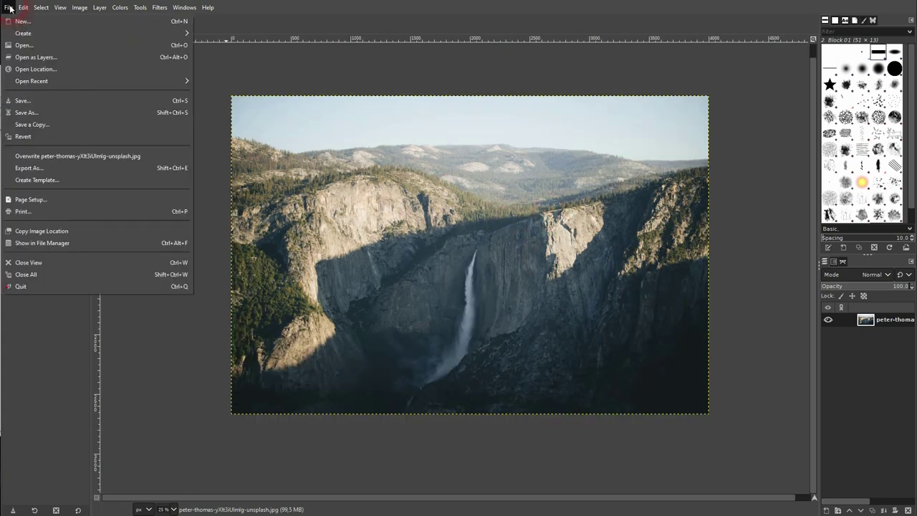
pyautogui.click(68, 275)
pyautogui.moveTo(5, 299); pyautogui.dragTo(4, 299)
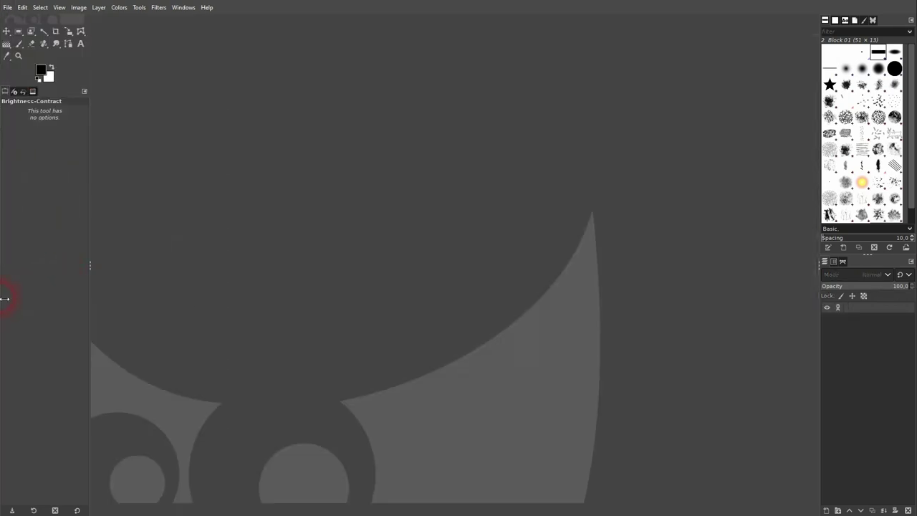
pyautogui.hotkey('alt', 'Tab')
pyautogui.click(287, 197)
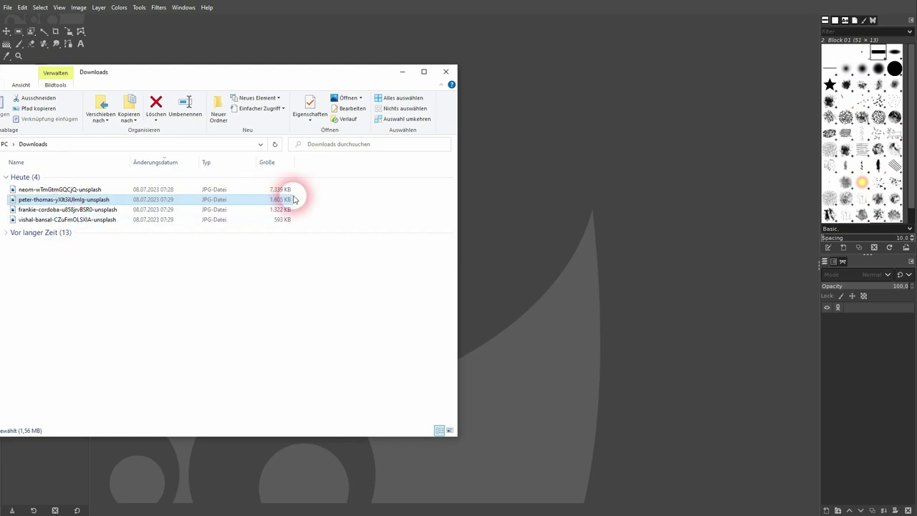
pyautogui.moveTo(327, 184); pyautogui.dragTo(230, 219)
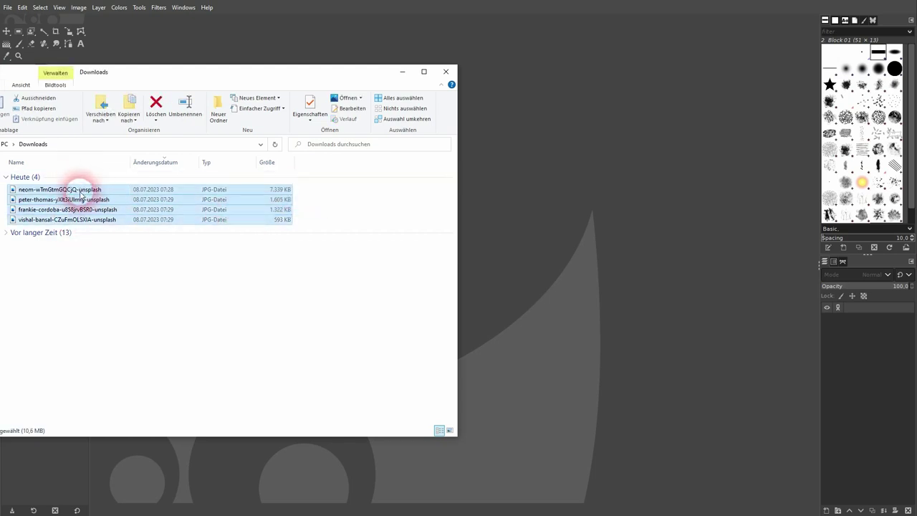
pyautogui.moveTo(80, 188); pyautogui.dragTo(602, 203)
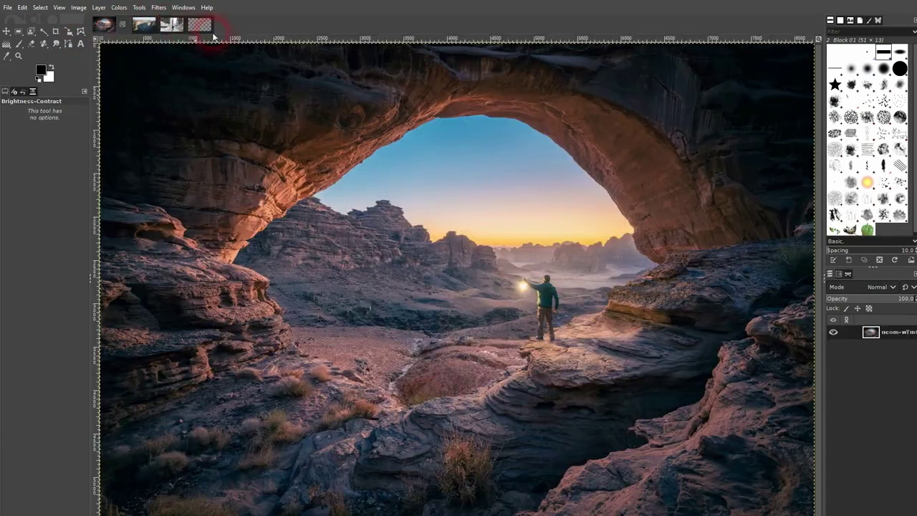
# View the opened images one after another, ending with the rock arch photo, and close them all
pyautogui.click(201, 30)
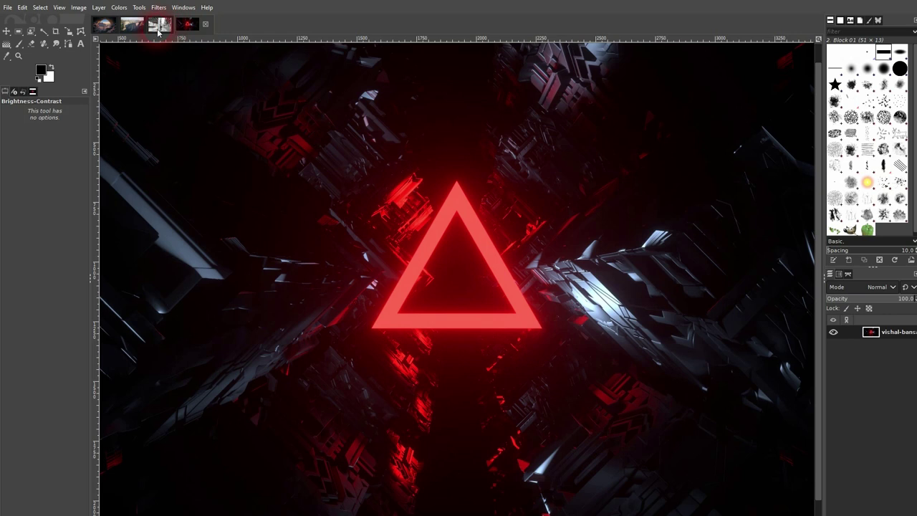
pyautogui.click(158, 30)
pyautogui.click(132, 29)
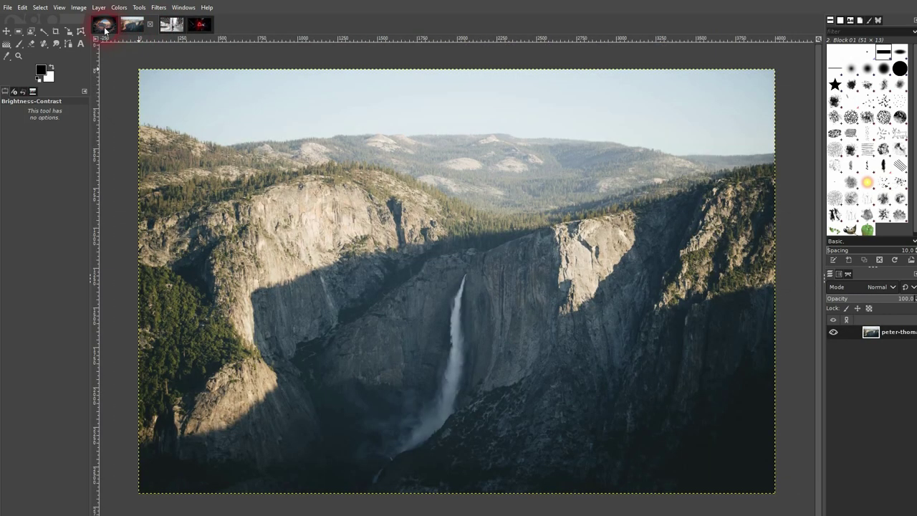
pyautogui.click(103, 27)
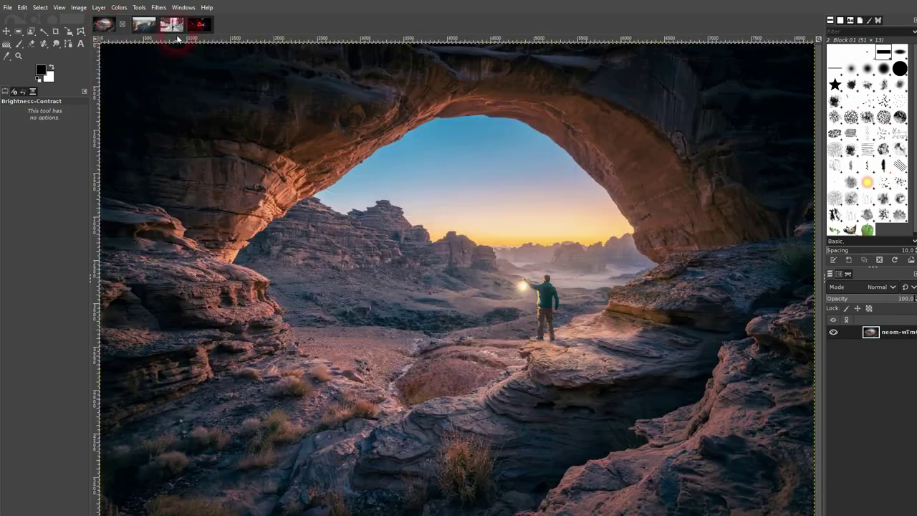
pyautogui.click(8, 8)
pyautogui.click(100, 272)
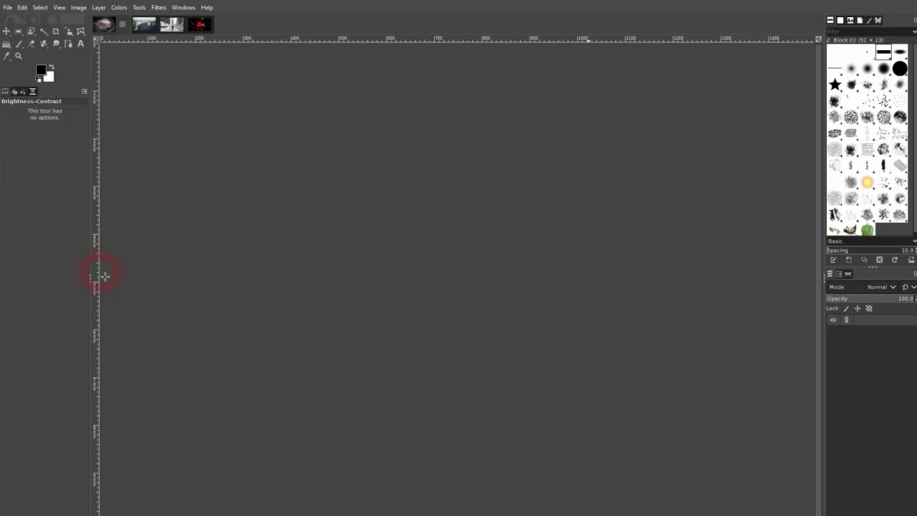
# Create a new 1920 × 1080 px image
pyautogui.click(8, 7)
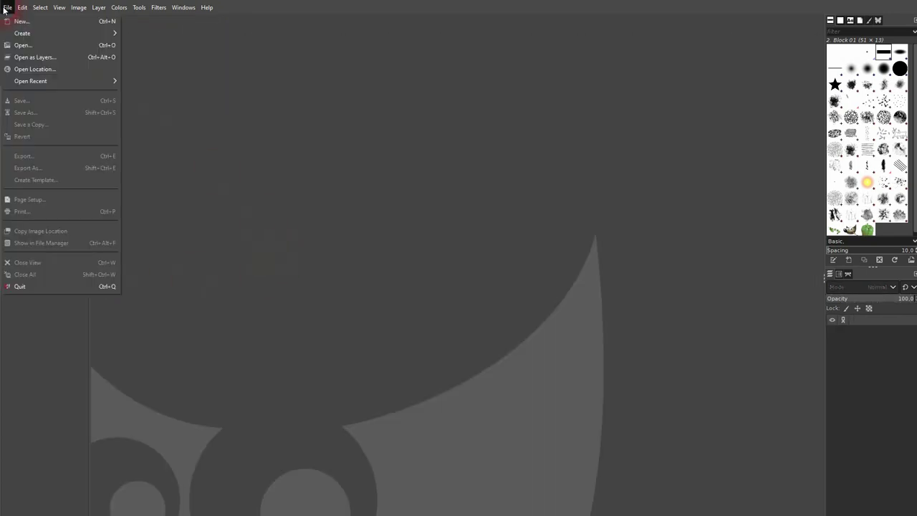
pyautogui.click(22, 19)
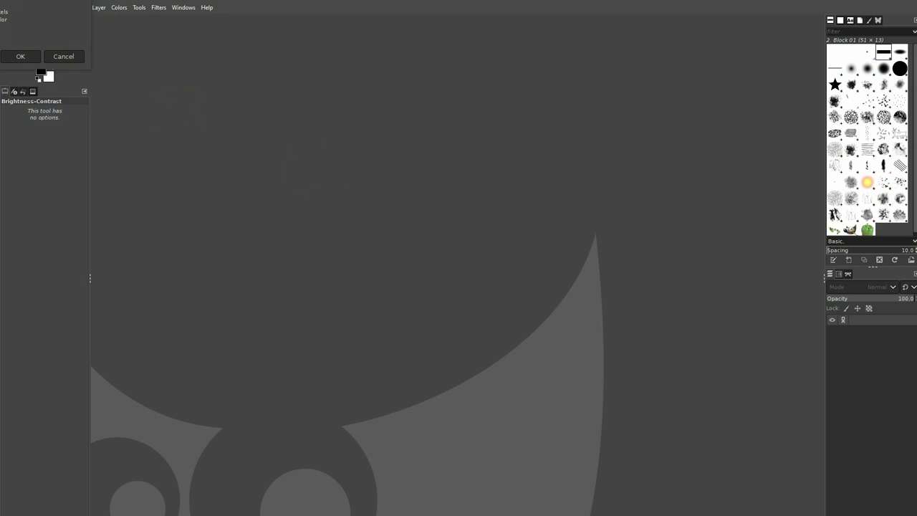
pyautogui.moveTo(0, 0); pyautogui.dragTo(356, 135)
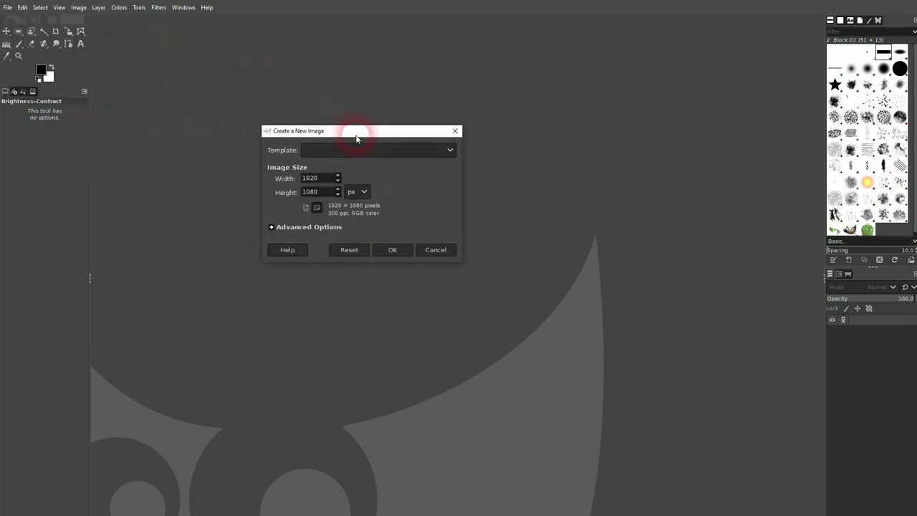
pyautogui.click(308, 192)
pyautogui.click(393, 249)
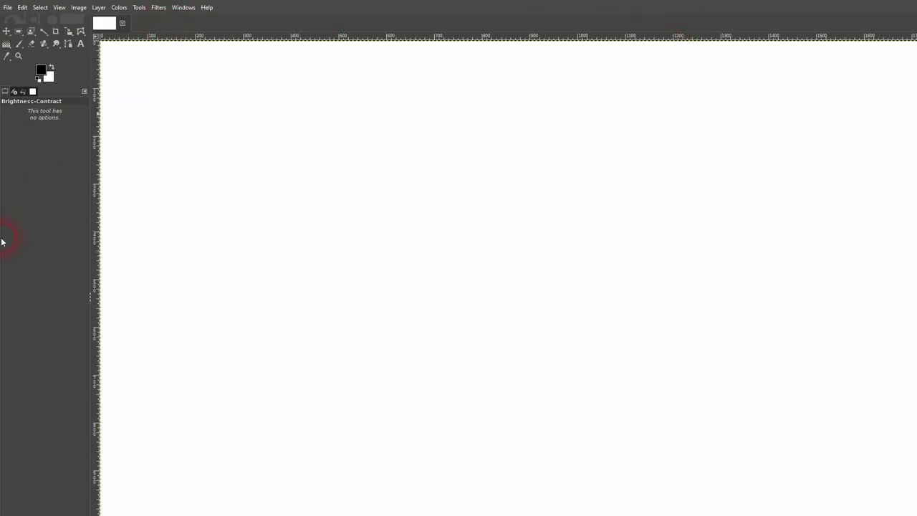
pyautogui.moveTo(3, 238); pyautogui.dragTo(0, 238)
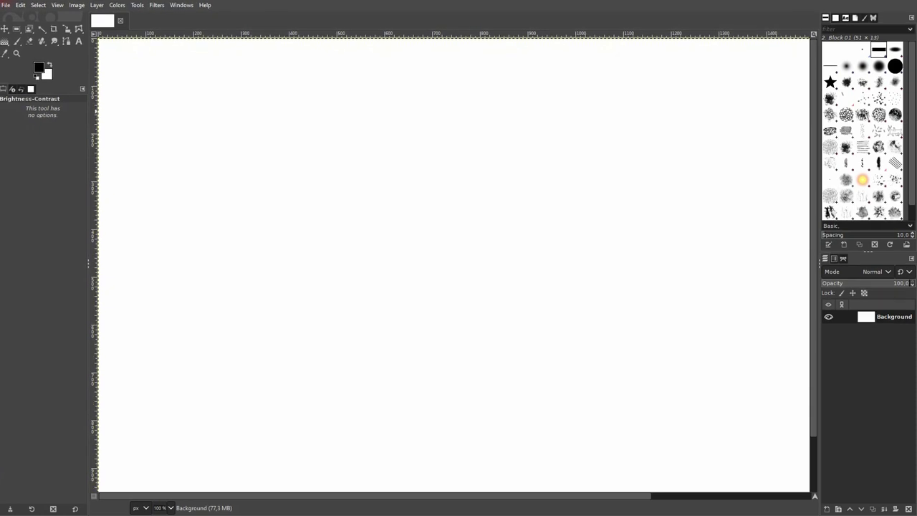
pyautogui.keyDown('ctrl'); pyautogui.scroll(-1, 466, 237); pyautogui.keyUp('ctrl')
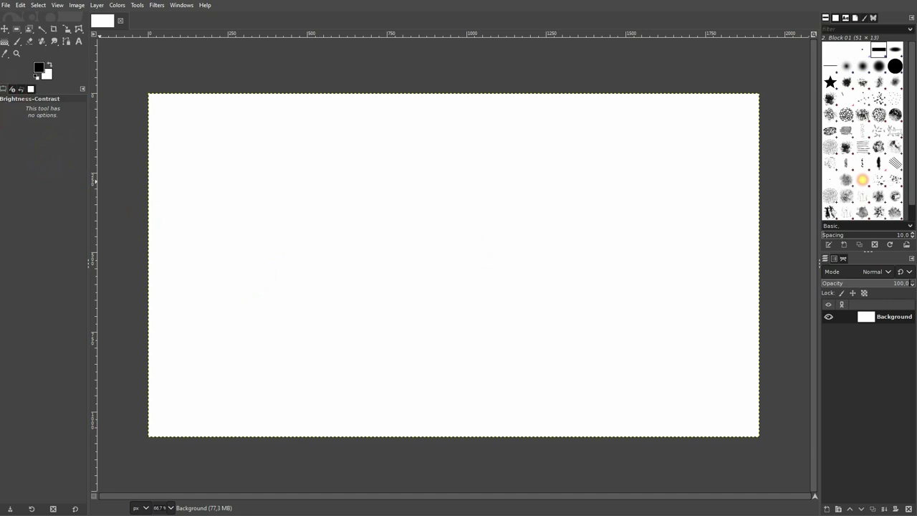
# Add neom-wTmGtmGQCjQ-unsplash from the Downloads folder as a new layer above the Background layer
pyautogui.hotkey('alt', 'Tab')
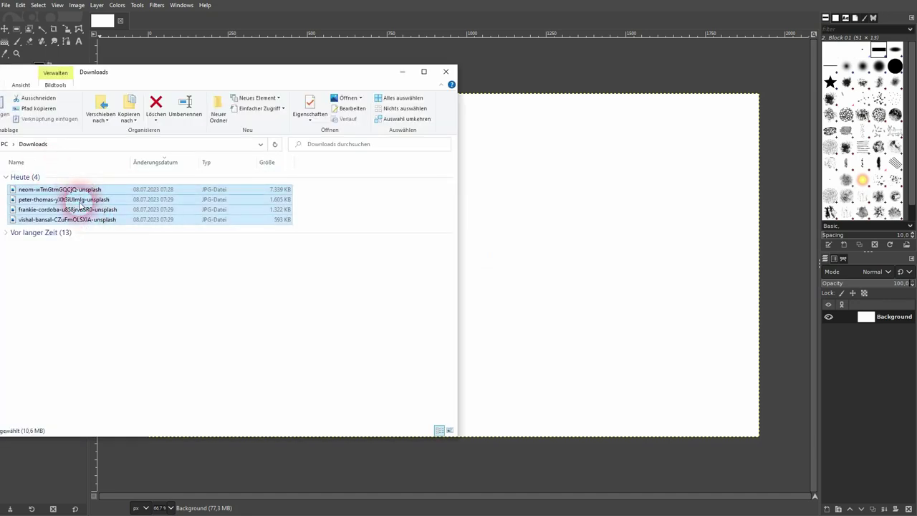
pyautogui.click(81, 204)
pyautogui.moveTo(78, 190); pyautogui.dragTo(873, 361)
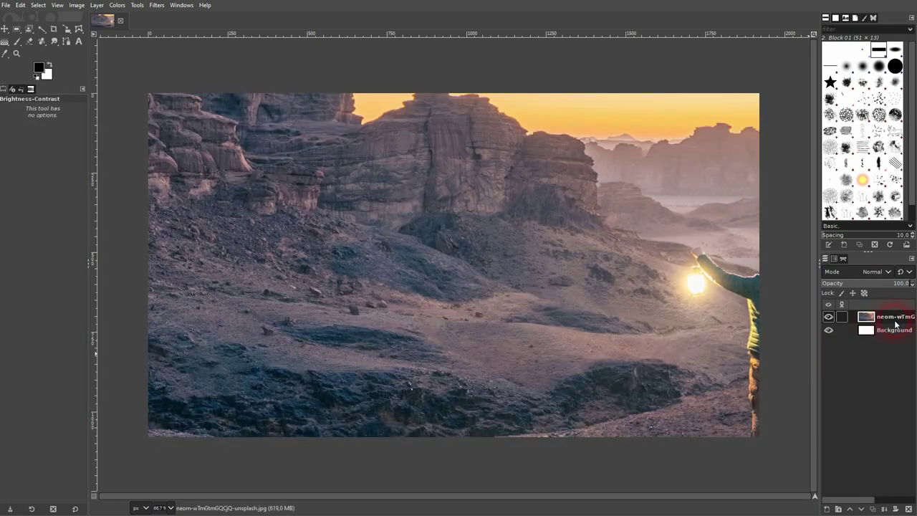
# Scale the neom photo layer around its center to 1959 × 1306 px so it covers the canvas
pyautogui.click(66, 29)
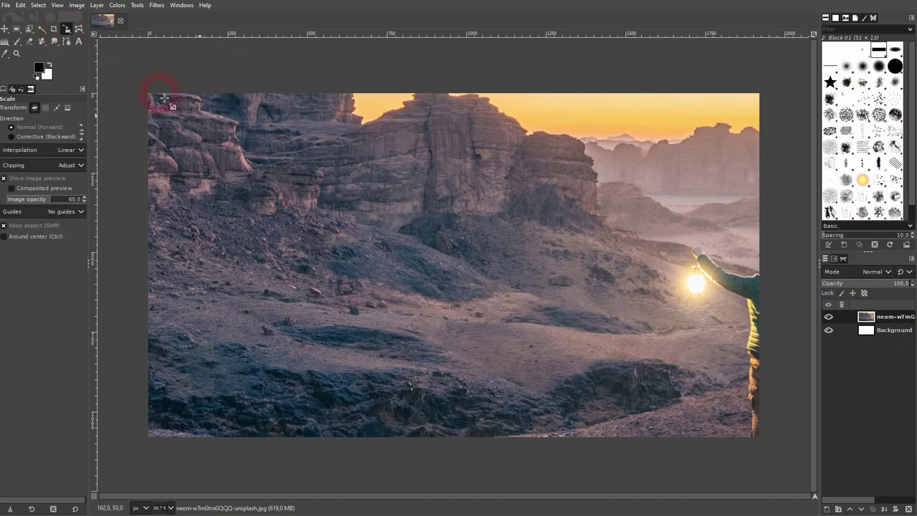
pyautogui.click(365, 268)
pyautogui.scroll(-3, 366, 269)
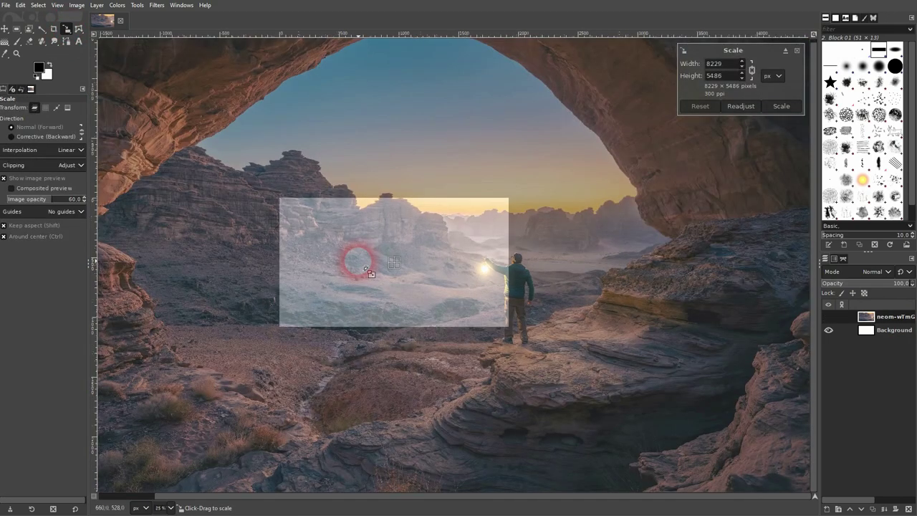
pyautogui.scroll(-2, 366, 269)
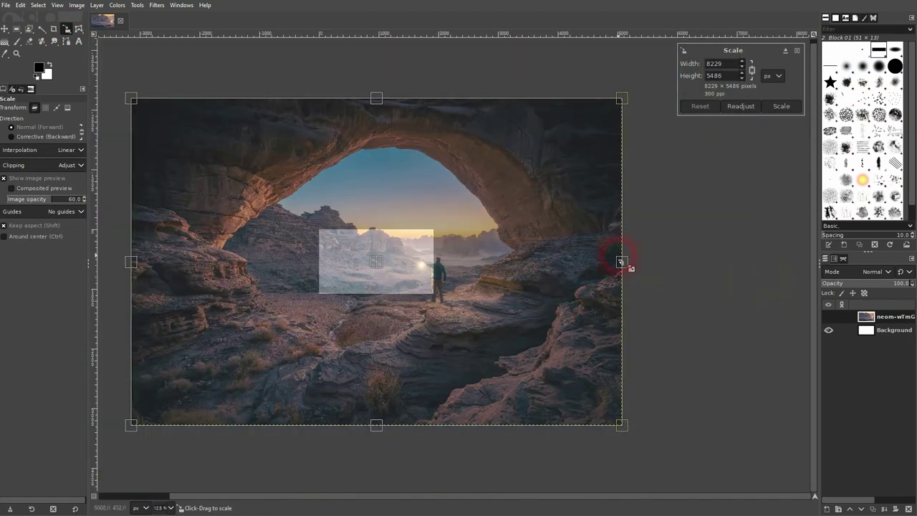
pyautogui.moveTo(623, 263); pyautogui.dragTo(329, 278)
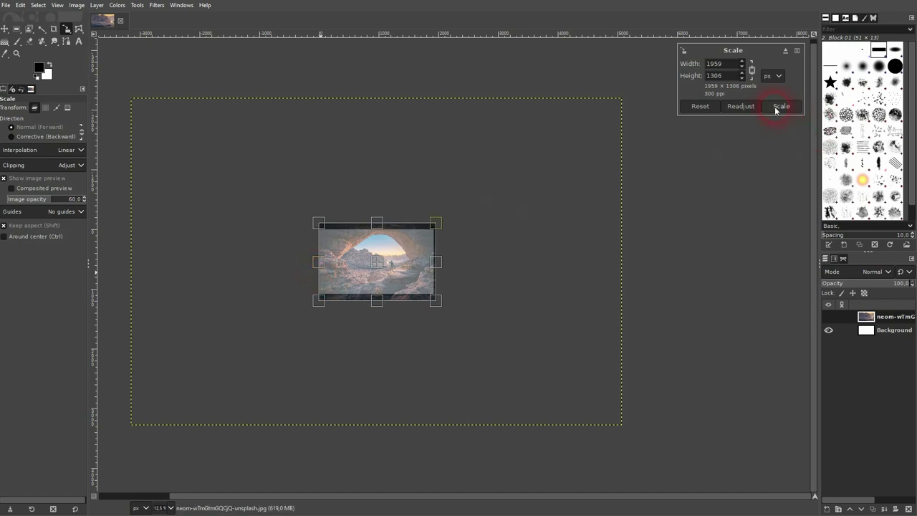
pyautogui.click(365, 268)
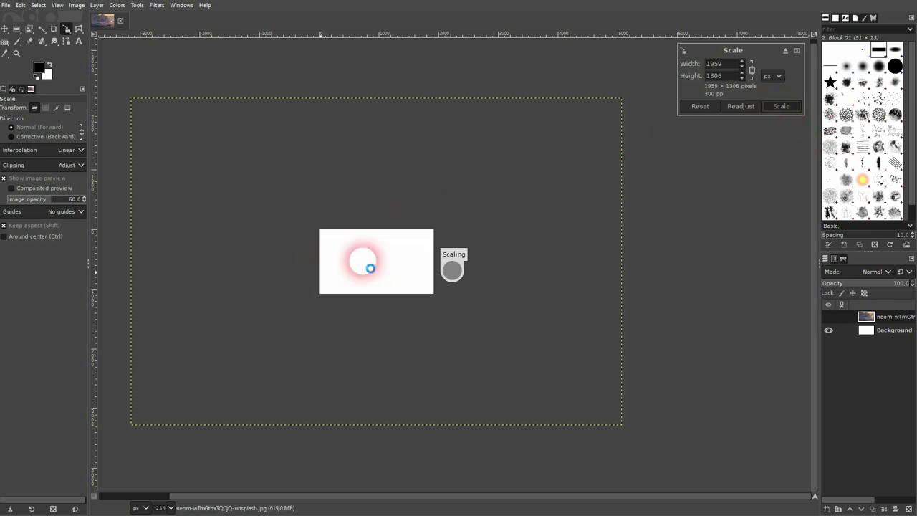
pyautogui.scroll(5, 369, 268)
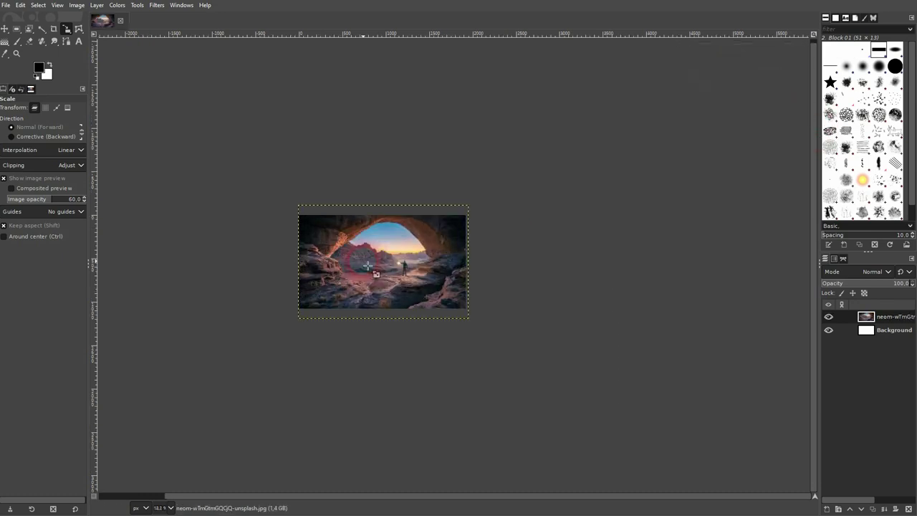
pyautogui.scroll(-1, 367, 266)
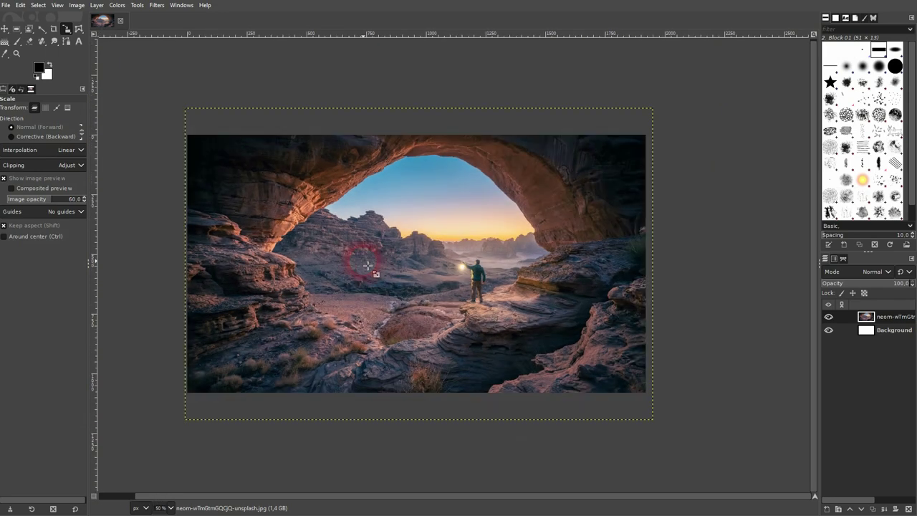
# Add the other three Unsplash photos from the Downloads folder to the current image as new layers above the neom photo
pyautogui.hotkey('alt', 'Tab')
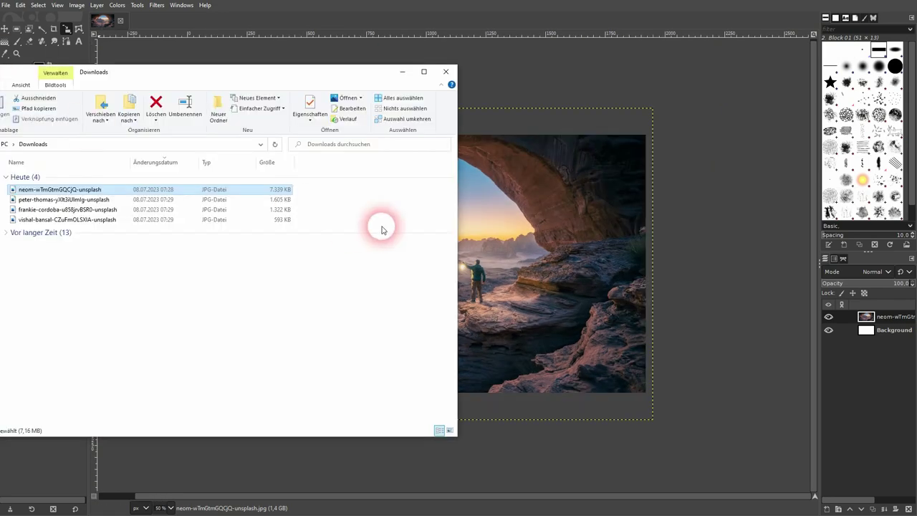
pyautogui.moveTo(307, 198); pyautogui.dragTo(827, 381)
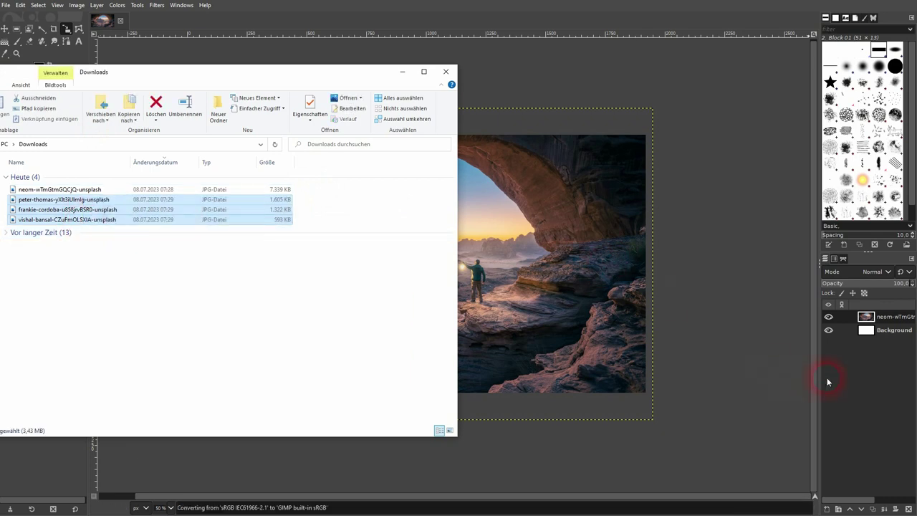
pyautogui.click(886, 320)
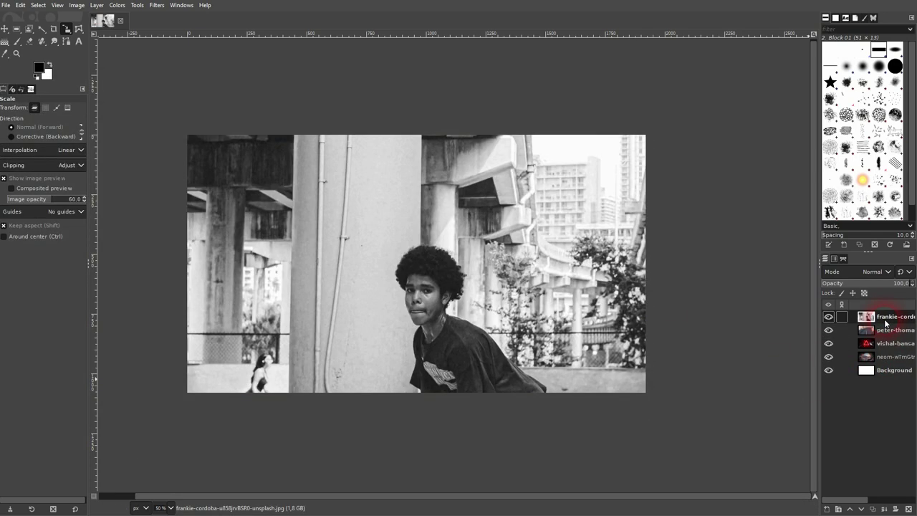
# Hide the top three photo layers one by one to reveal the neom photo layer
pyautogui.click(828, 317)
pyautogui.click(829, 330)
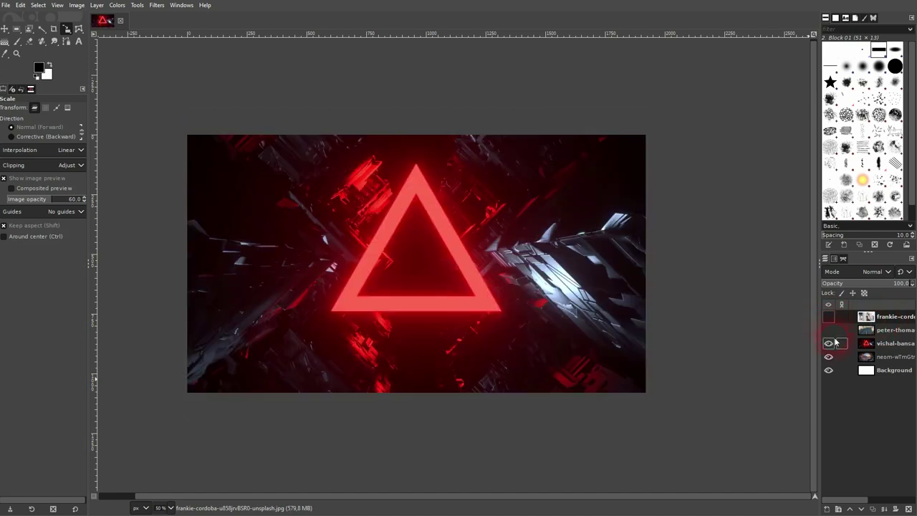
pyautogui.click(828, 343)
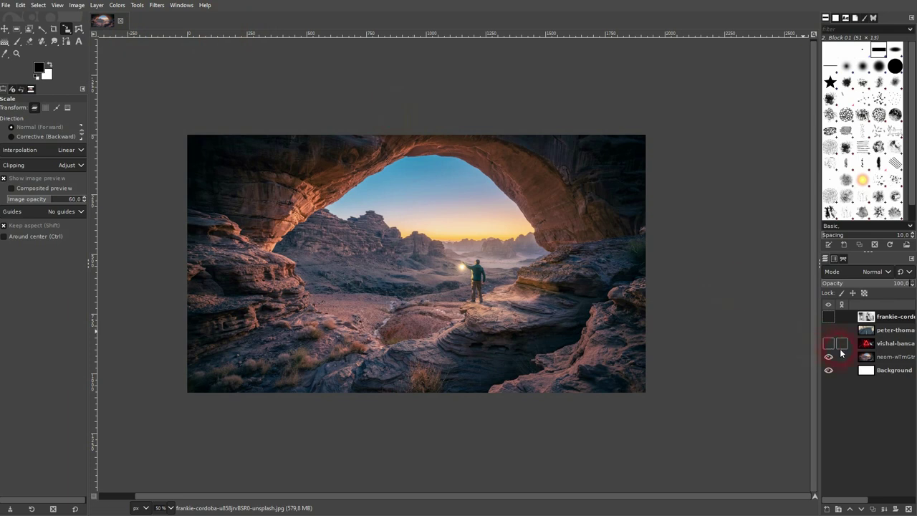
# Close all images and discard the unsaved changes
pyautogui.click(9, 6)
pyautogui.click(63, 270)
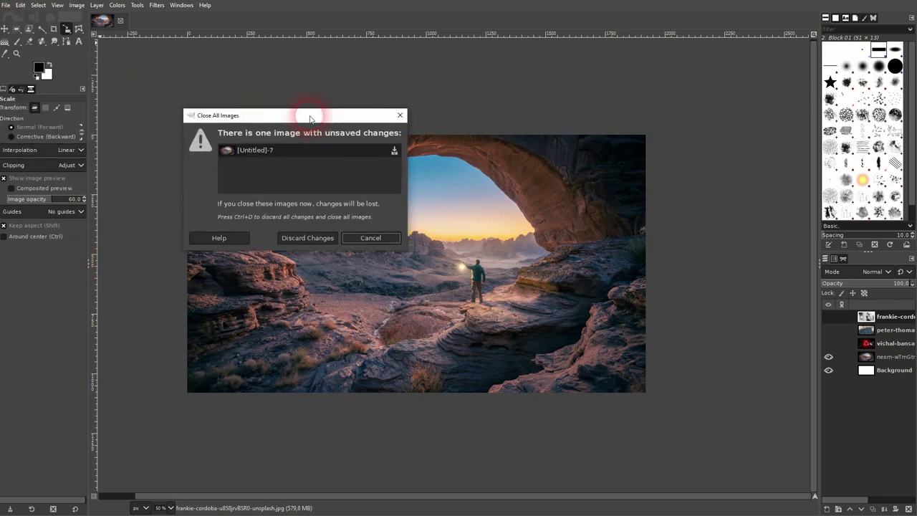
pyautogui.click(319, 239)
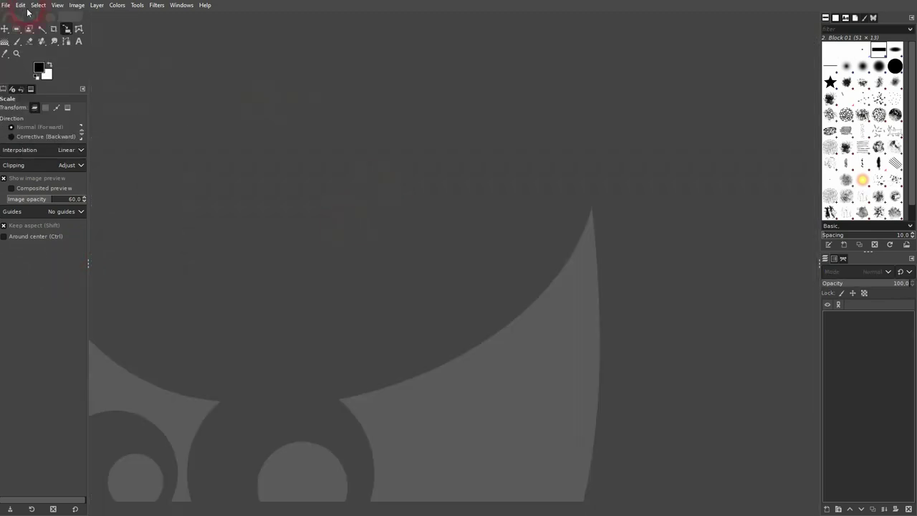
# Browse to the Desktop folder for opening an image and put the four Unsplash photos from the Downloads folder there
pyautogui.click(7, 5)
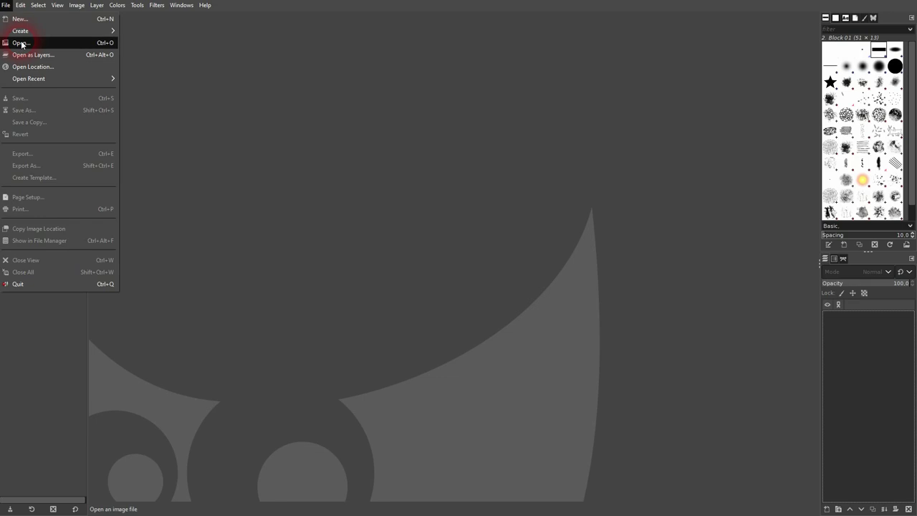
pyautogui.click(22, 44)
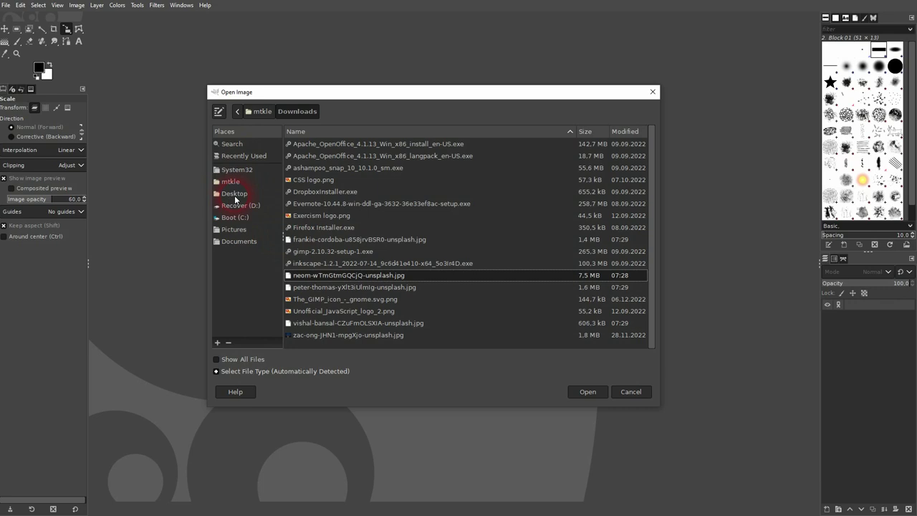
pyautogui.click(234, 195)
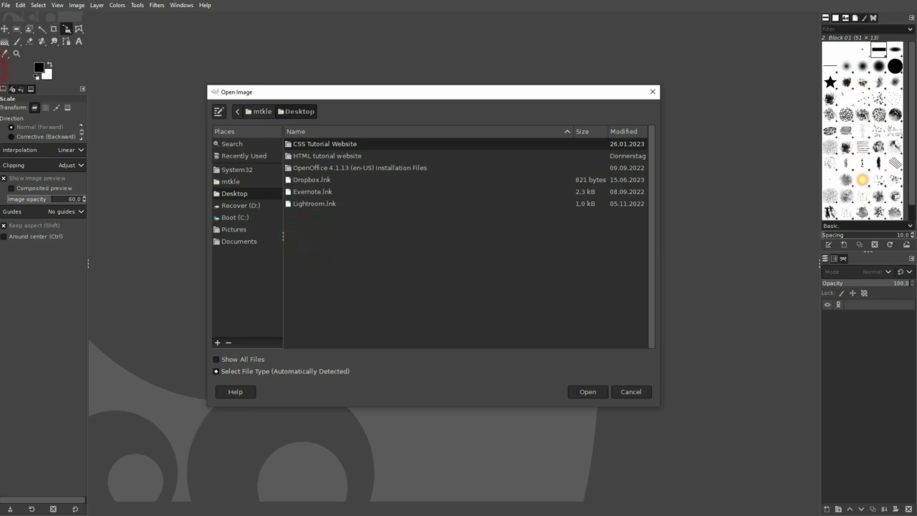
pyautogui.click(0, 72)
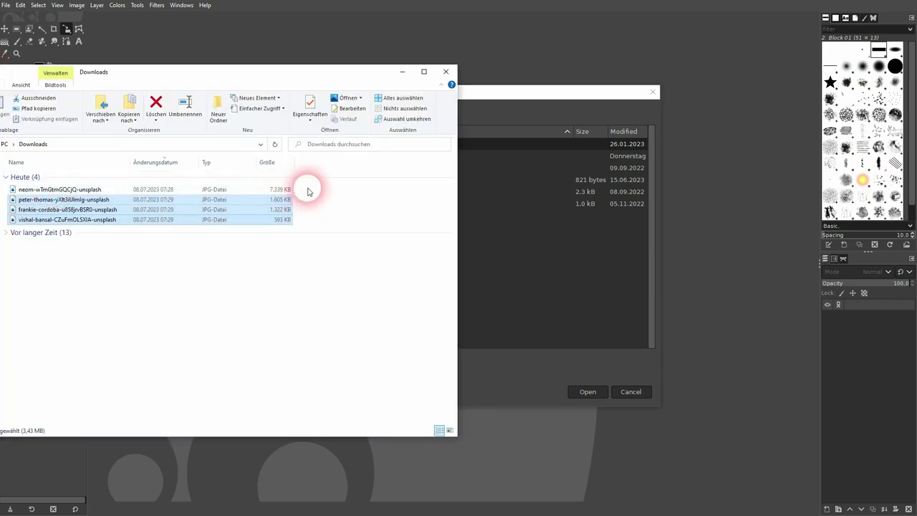
pyautogui.moveTo(308, 188); pyautogui.dragTo(82, 225)
pyautogui.moveTo(46, 190); pyautogui.dragTo(10, 190)
pyautogui.click(563, 91)
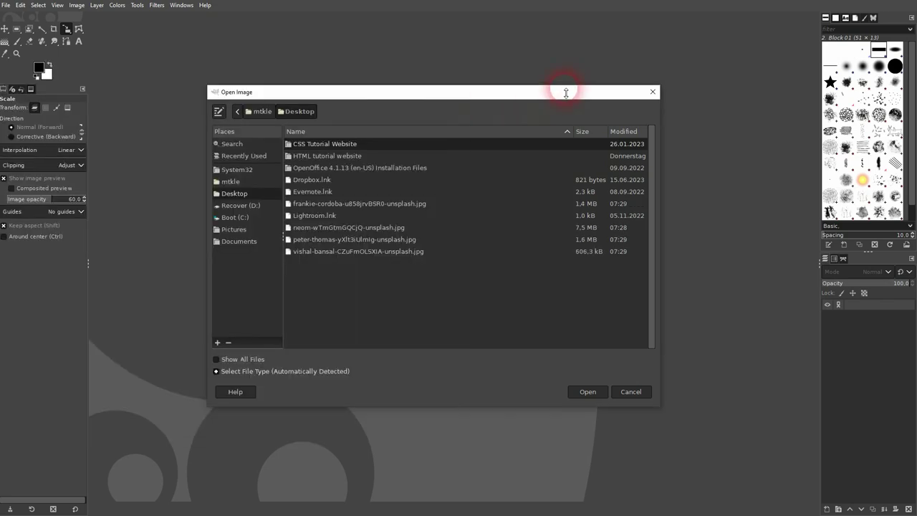
# Open neom-wTmGtmGQCjQ-unsplash.jpg from the Desktop folder as an image
pyautogui.click(326, 250)
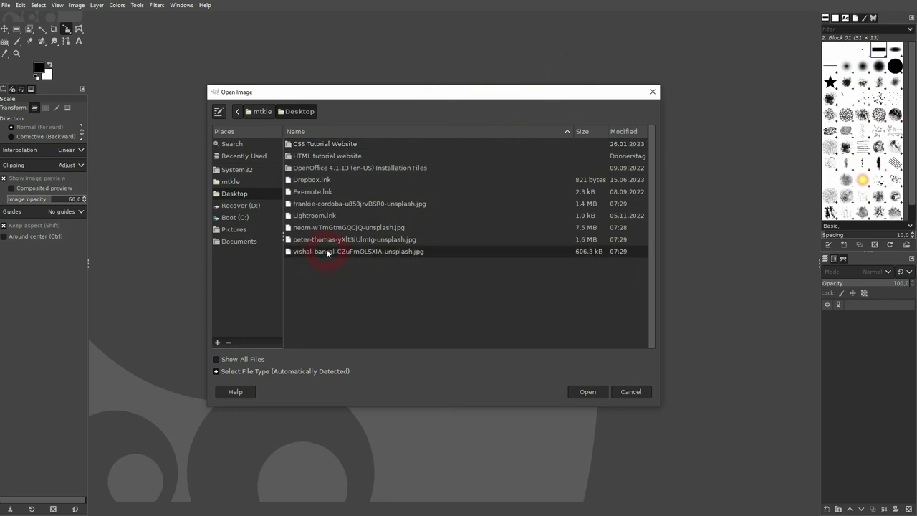
pyautogui.click(361, 227)
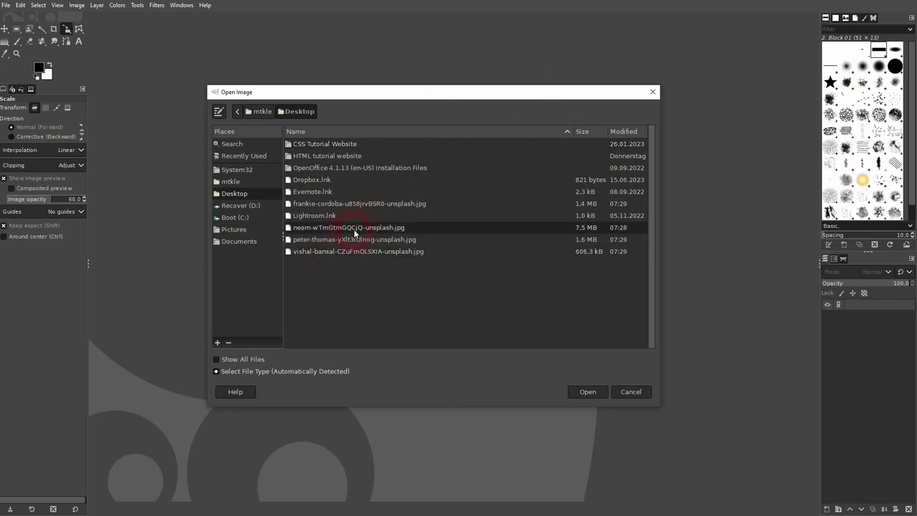
pyautogui.doubleClick(354, 230)
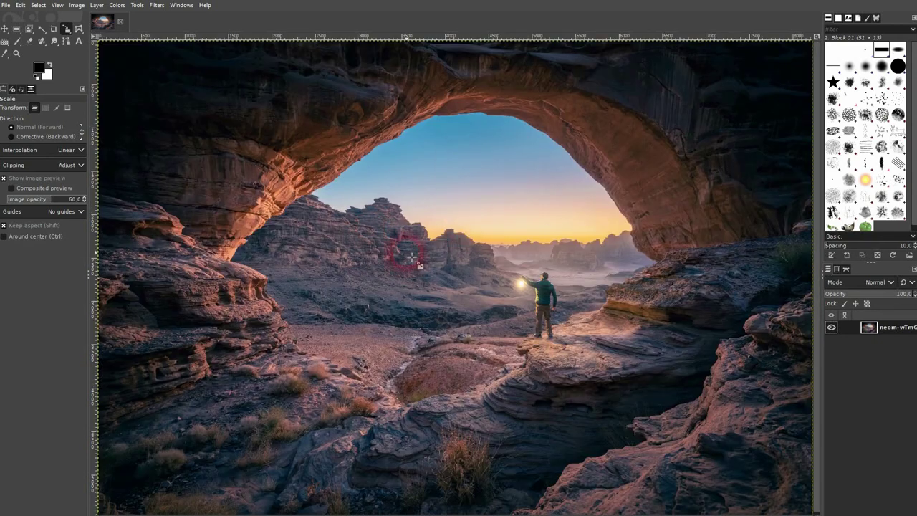
pyautogui.scroll(-2, 409, 257)
pyautogui.click(871, 456)
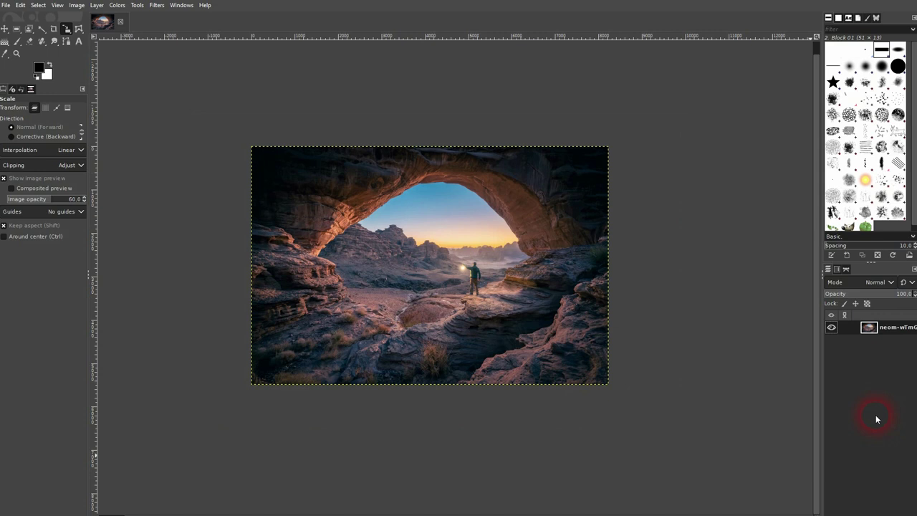
# Open the waterfall photo, the 1.6 MB Unsplash JPG on the Desktop, as a separate image beside the neom image
pyautogui.click(103, 15)
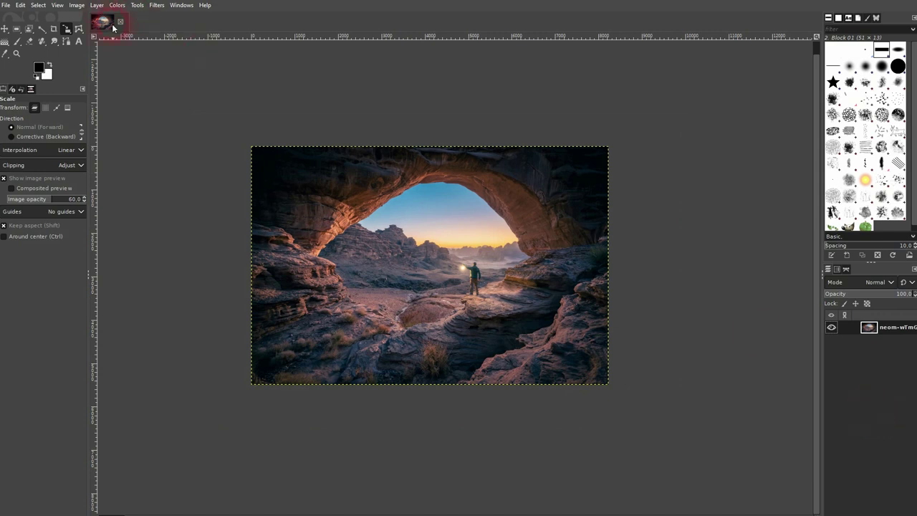
pyautogui.click(8, 6)
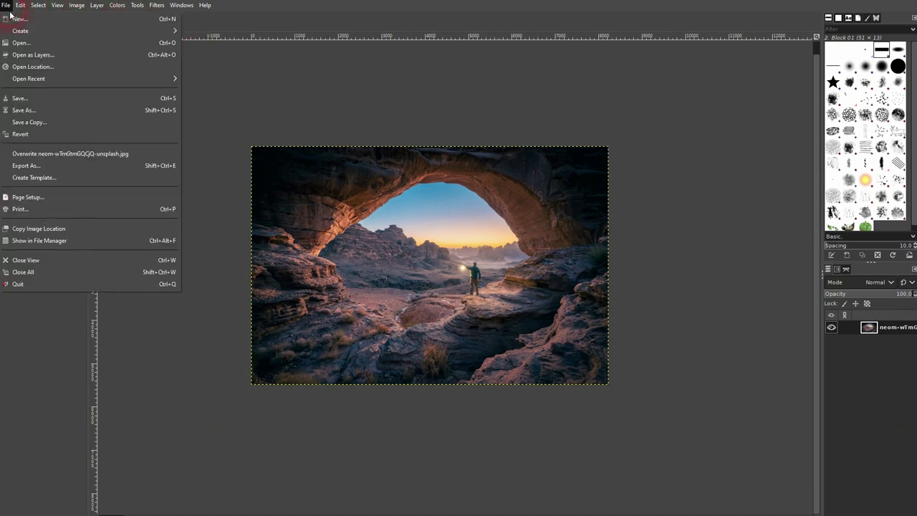
pyautogui.click(46, 54)
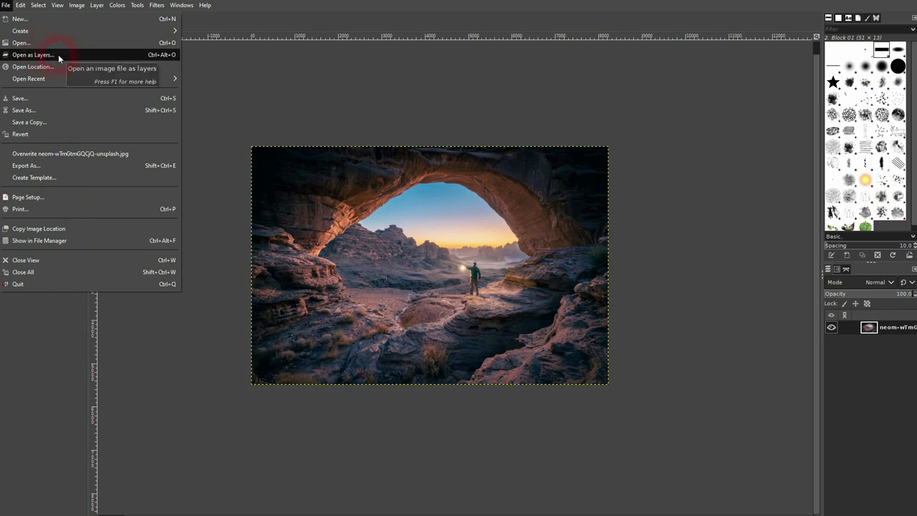
pyautogui.click(45, 43)
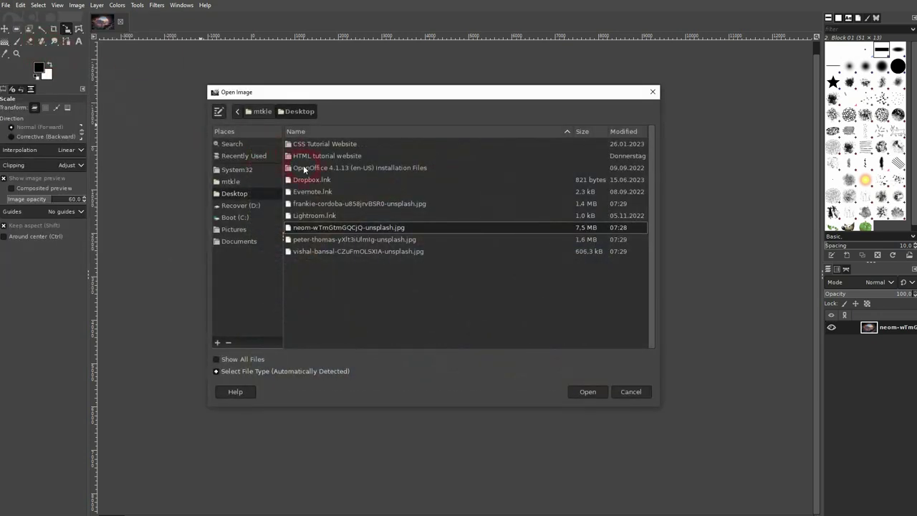
pyautogui.click(330, 240)
pyautogui.doubleClick(330, 241)
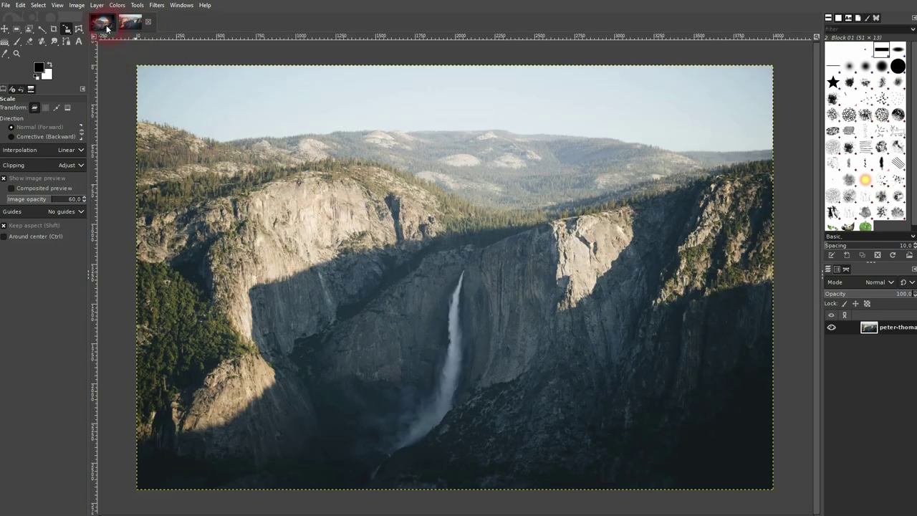
# Close the separate waterfall image and return to the neom image
pyautogui.click(130, 23)
pyautogui.click(142, 28)
pyautogui.click(147, 23)
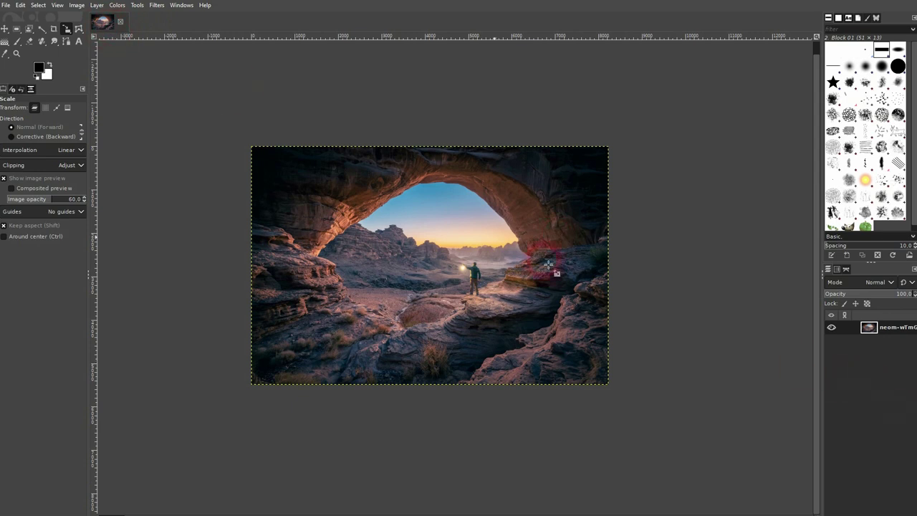
# Open the waterfall photo as a layer above the neom layer, then toggle its visibility off and on
pyautogui.click(5, 8)
pyautogui.click(28, 55)
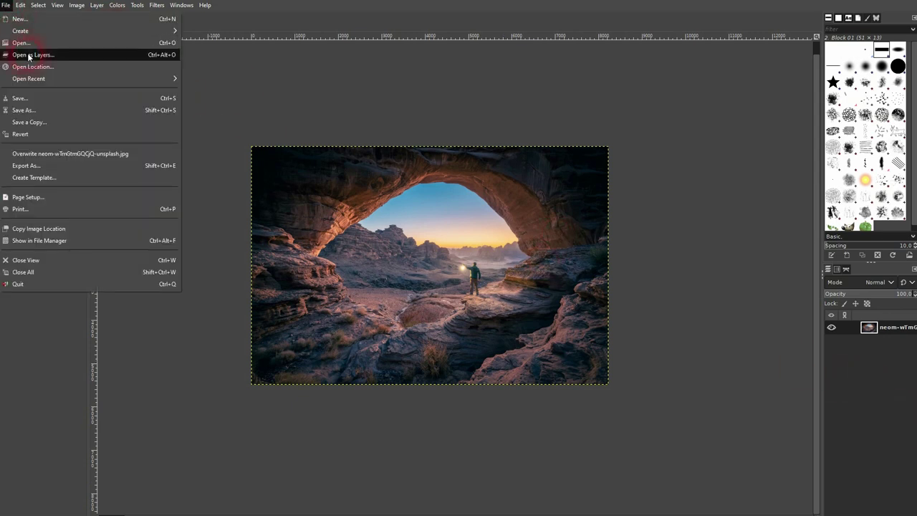
pyautogui.doubleClick(324, 240)
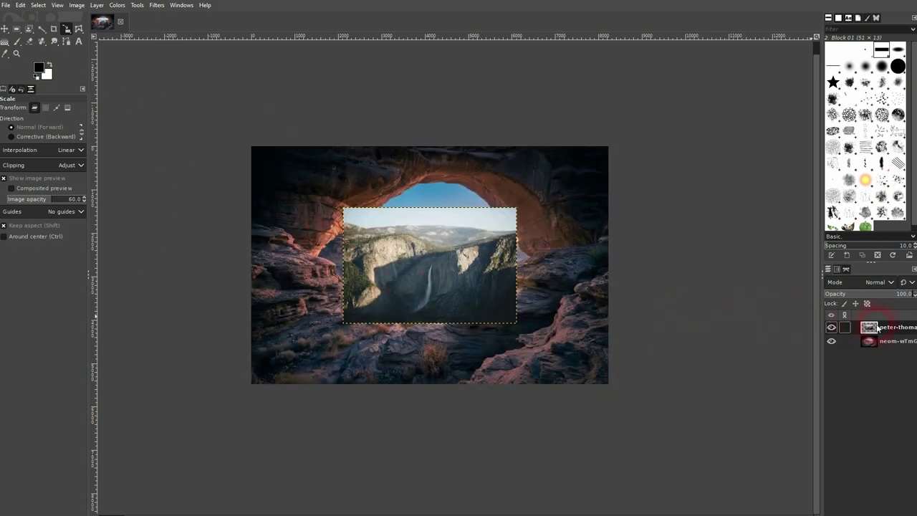
pyautogui.click(831, 327)
pyautogui.click(831, 327)
# Open the red triangle picture, the 606.3 kB Unsplash JPG on the Desktop, as a layer above the waterfall layer
pyautogui.click(10, 8)
pyautogui.click(36, 54)
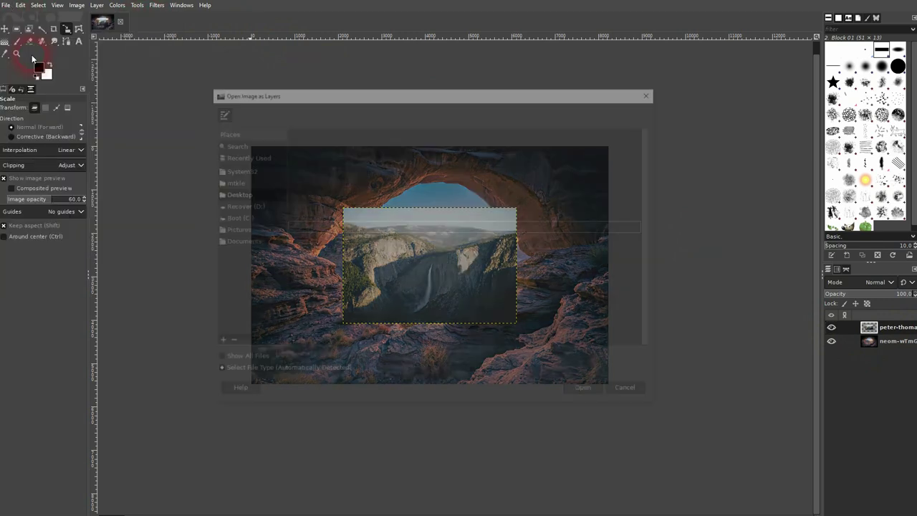
pyautogui.doubleClick(359, 250)
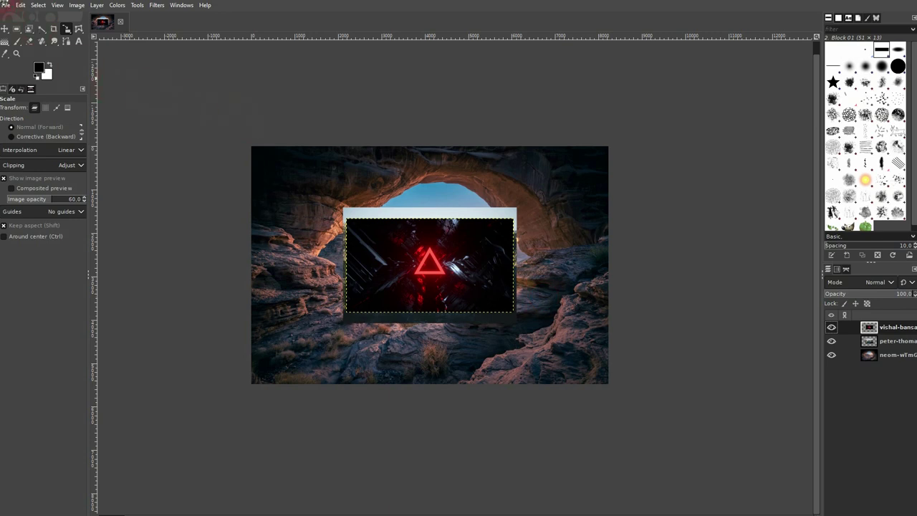
# Close all open images, discarding the unsaved layer composition
pyautogui.click(6, 5)
pyautogui.click(70, 270)
pyautogui.hotkey('ctrl', 'w')
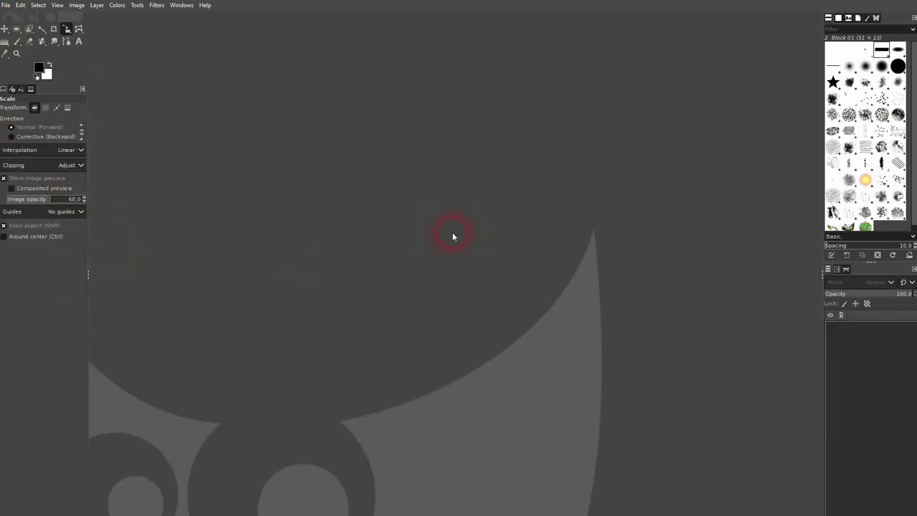